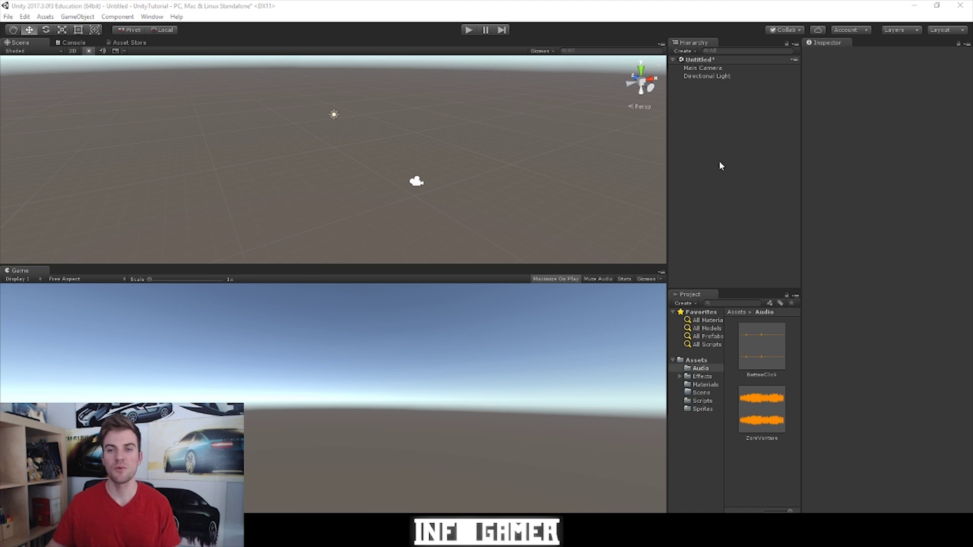
Select Main Camera to see its components, including its Audio Listener.
{"action": "left_click", "coordinate": [705, 68]}
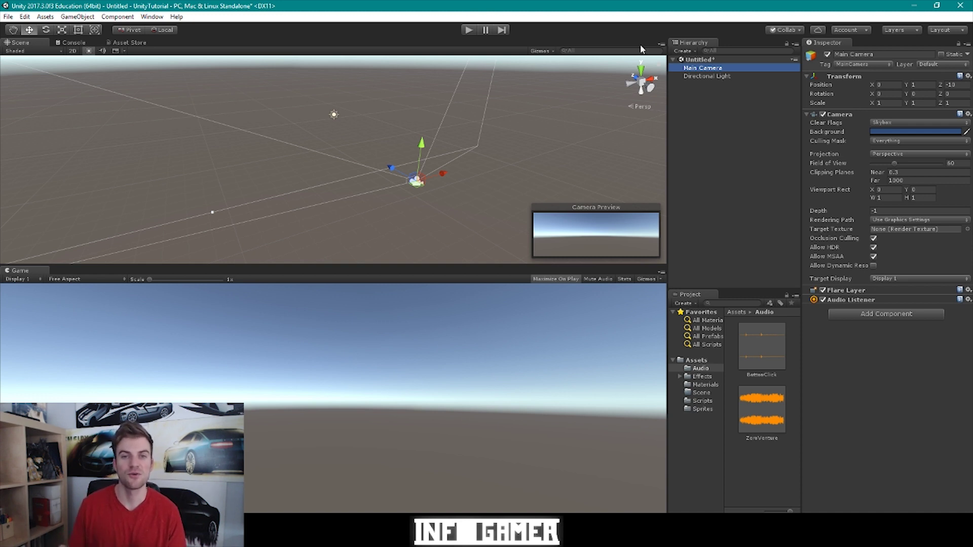
Add a temporary Camera, remove its Audio Listener component, then delete that Camera.
{"action": "left_click", "coordinate": [75, 19]}
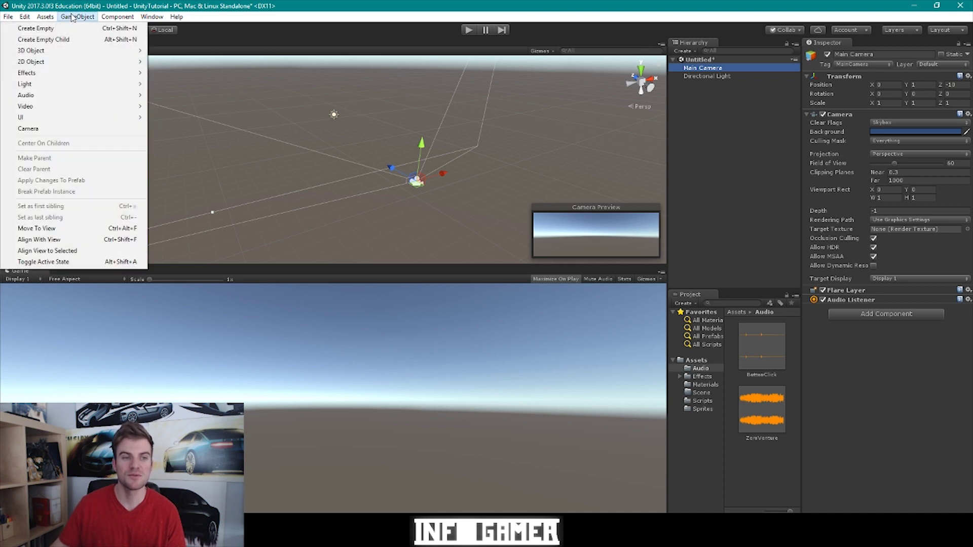
{"action": "left_click", "coordinate": [90, 129]}
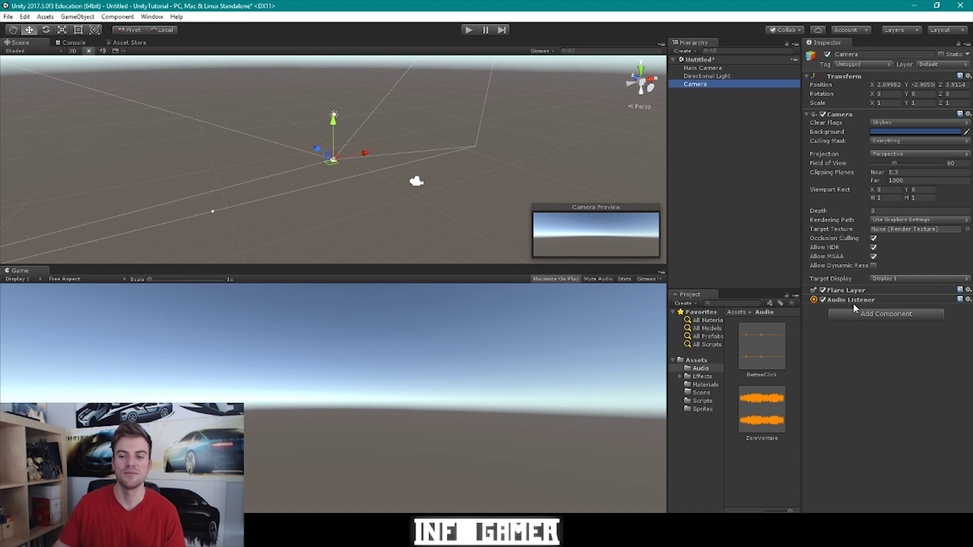
{"action": "left_click", "coordinate": [947, 362]}
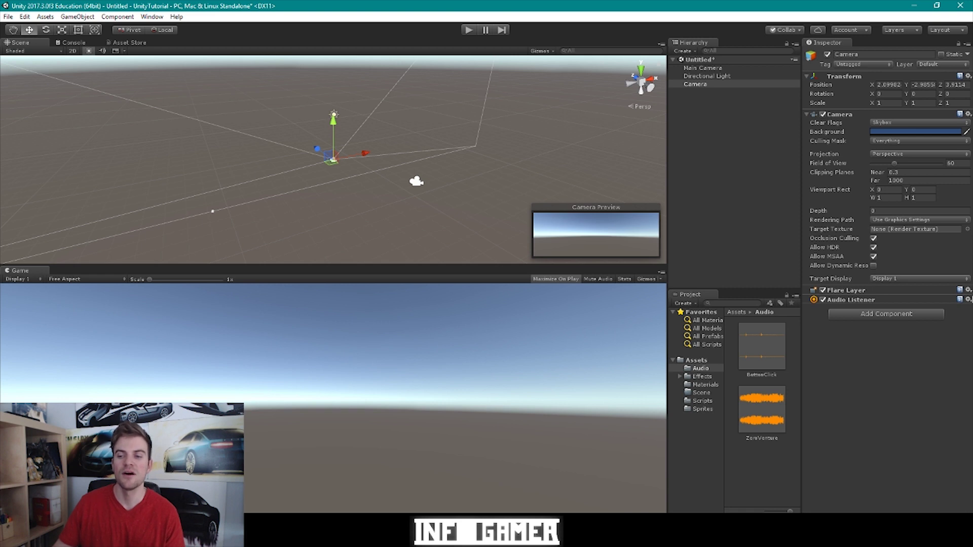
{"action": "left_click", "coordinate": [967, 300]}
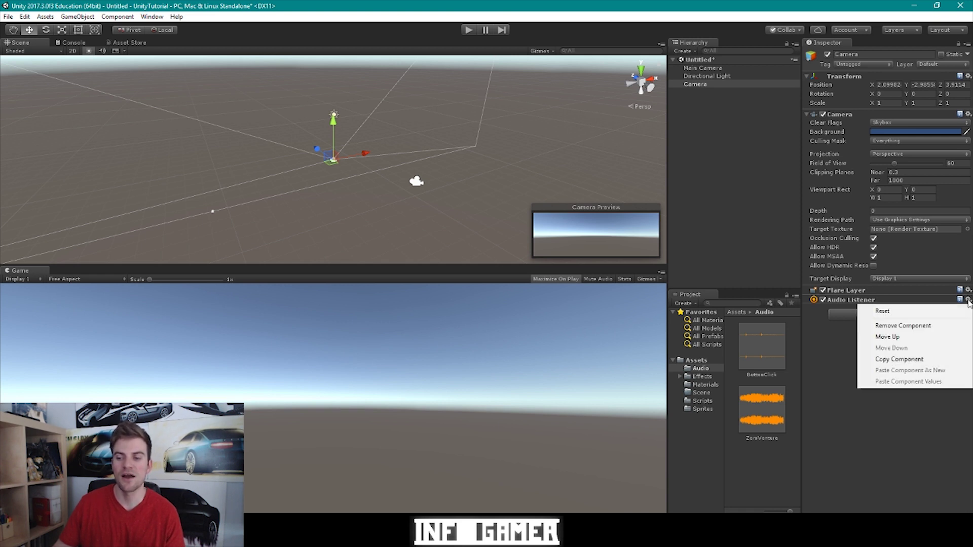
{"action": "left_click", "coordinate": [916, 323]}
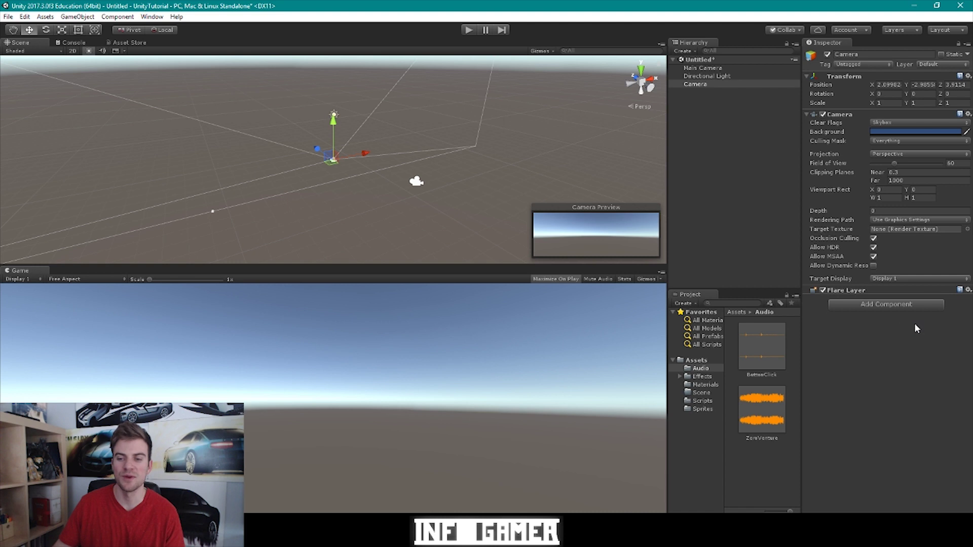
{"action": "left_click", "coordinate": [719, 116]}
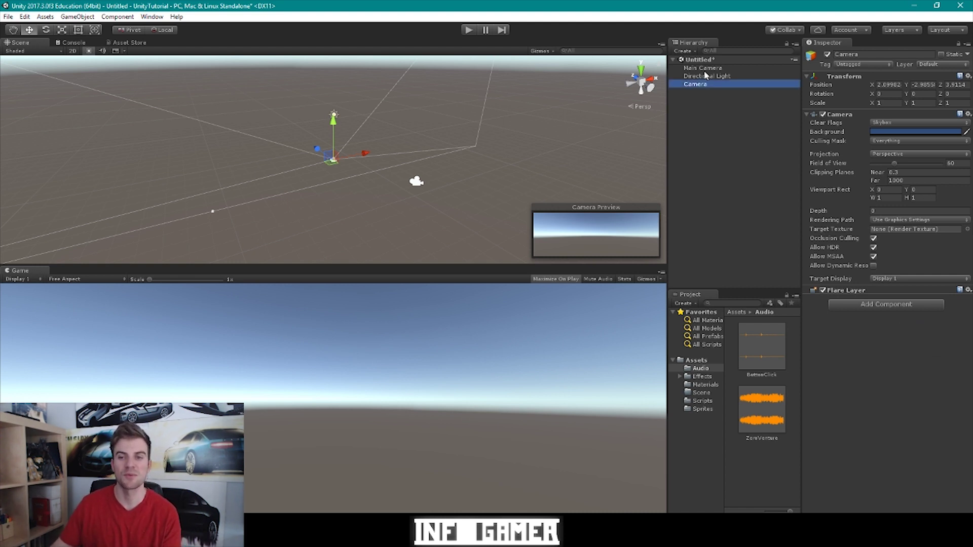
{"action": "key", "text": "Delete"}
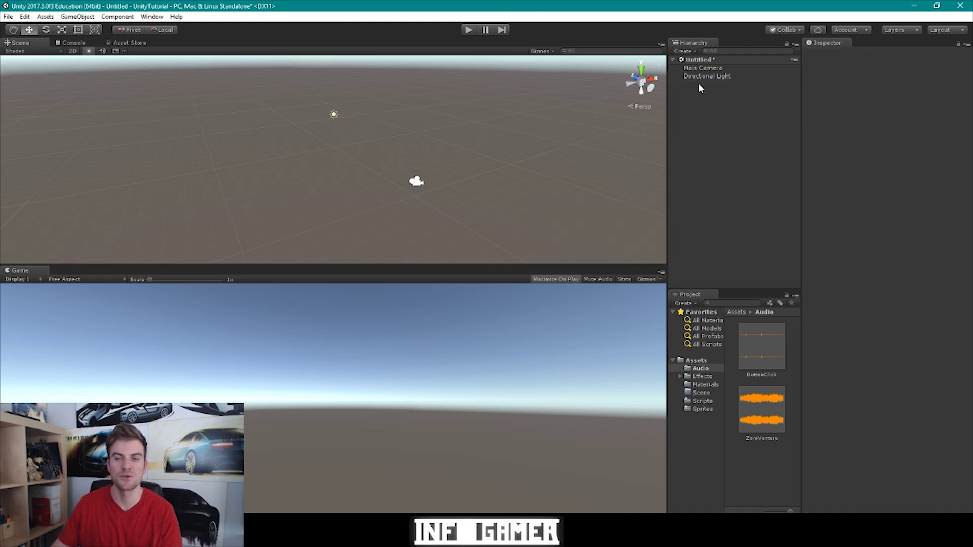
Select Main Camera again to confirm it still carries its Audio Listener.
{"action": "left_click", "coordinate": [702, 68]}
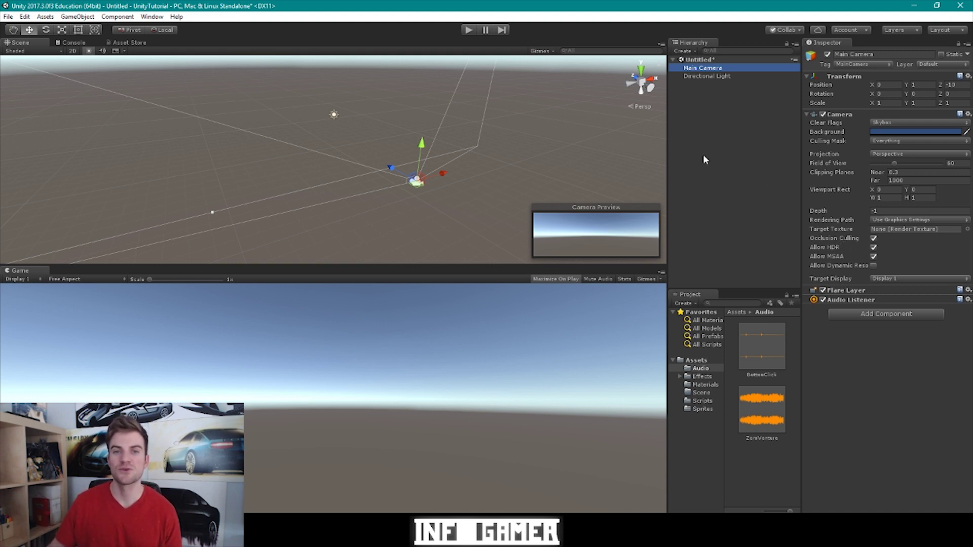
Create an Audio Source object, with an empty AudioClip and Play On Awake on.
{"action": "left_click", "coordinate": [77, 16]}
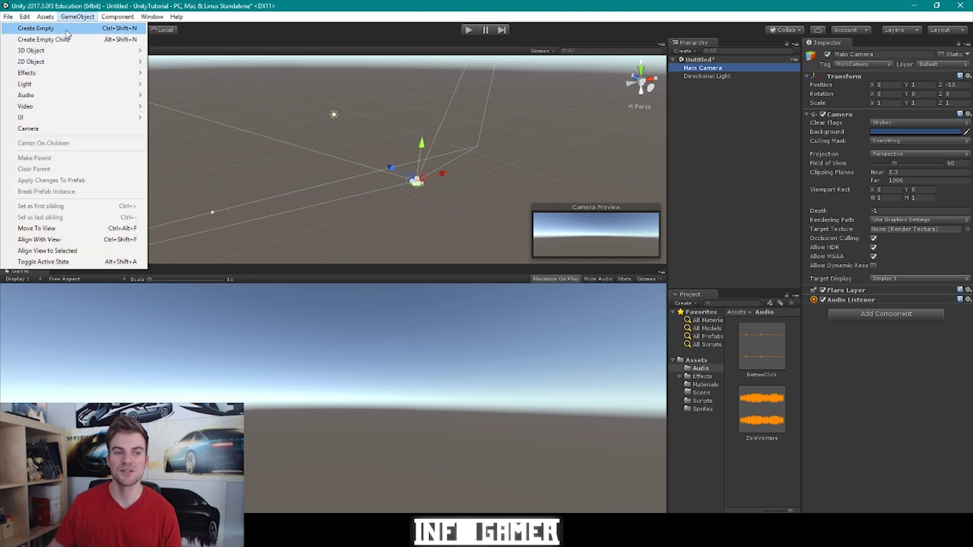
{"action": "mouse_move", "coordinate": [59, 95]}
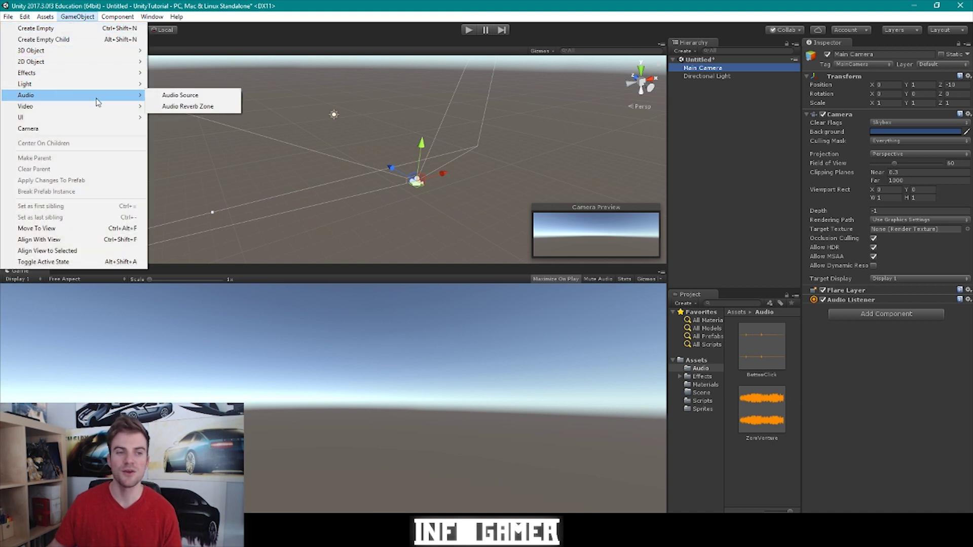
{"action": "left_click", "coordinate": [231, 95]}
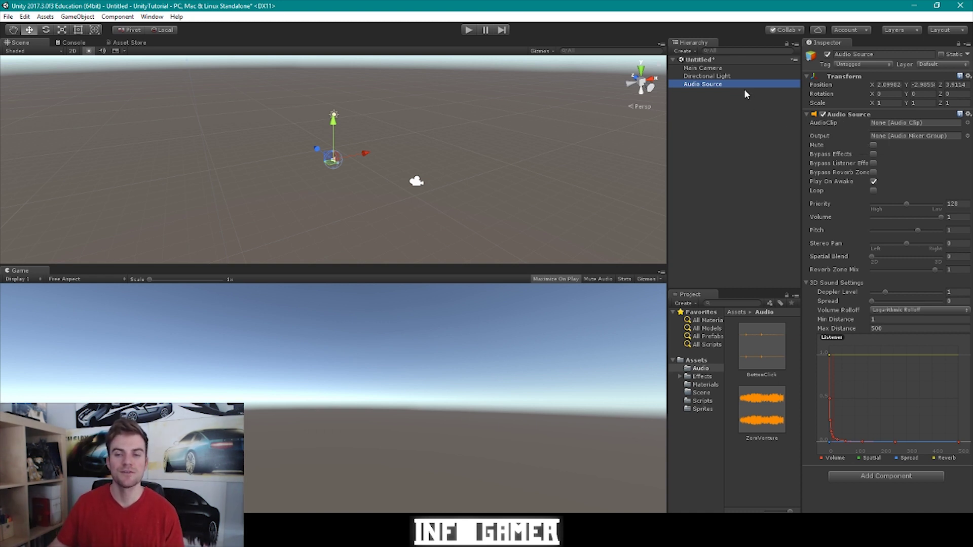
Create an empty GameObject and give it an Audio Source component.
{"action": "left_click", "coordinate": [696, 52]}
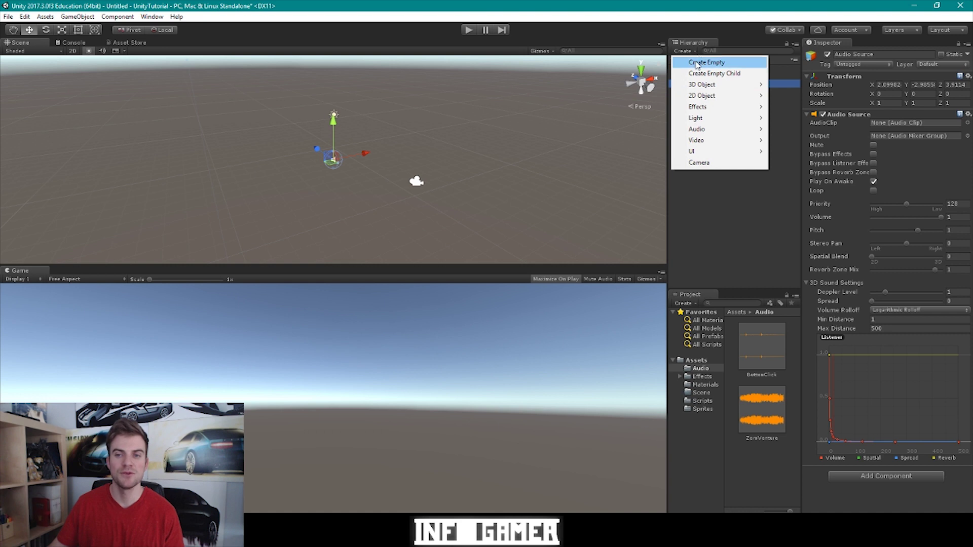
{"action": "left_click", "coordinate": [698, 63]}
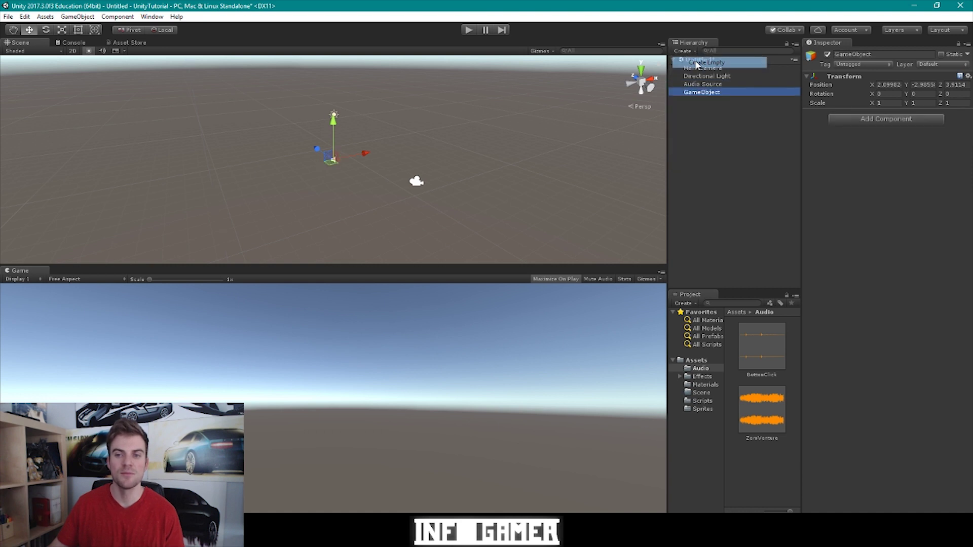
{"action": "left_click", "coordinate": [893, 124]}
{"action": "type", "text": "au"}
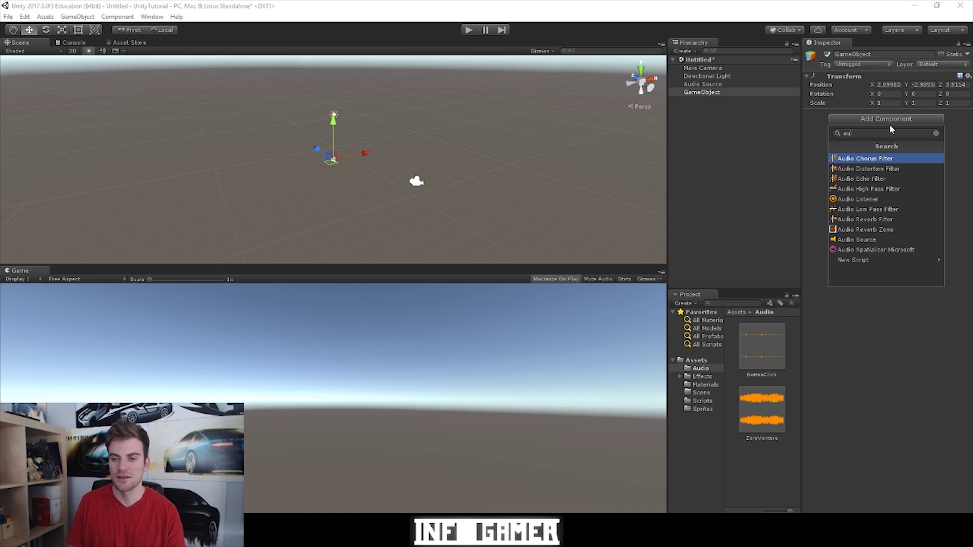
{"action": "key", "text": "Down"}
{"action": "key", "text": "Down"}
{"action": "key", "text": "Down"}
{"action": "key", "text": "Down"}
{"action": "key", "text": "Down"}
{"action": "key", "text": "Down"}
{"action": "key", "text": "Down"}
{"action": "key", "text": "Down"}
{"action": "key", "text": "Return"}
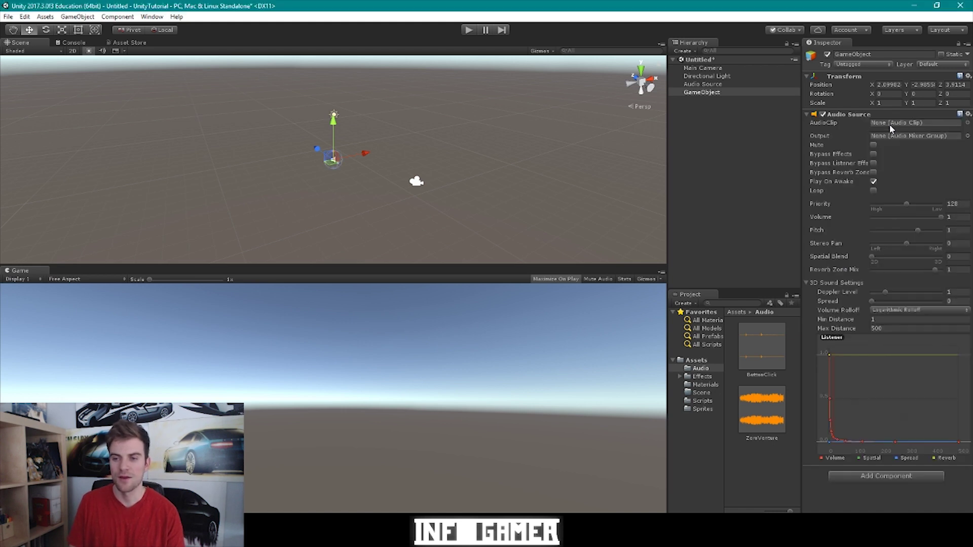
Rename the first Audio Source object to Sound1.
{"action": "left_click", "coordinate": [716, 92]}
{"action": "left_click", "coordinate": [715, 85]}
{"action": "left_click", "coordinate": [716, 85]}
{"action": "type", "text": "Sound1"}
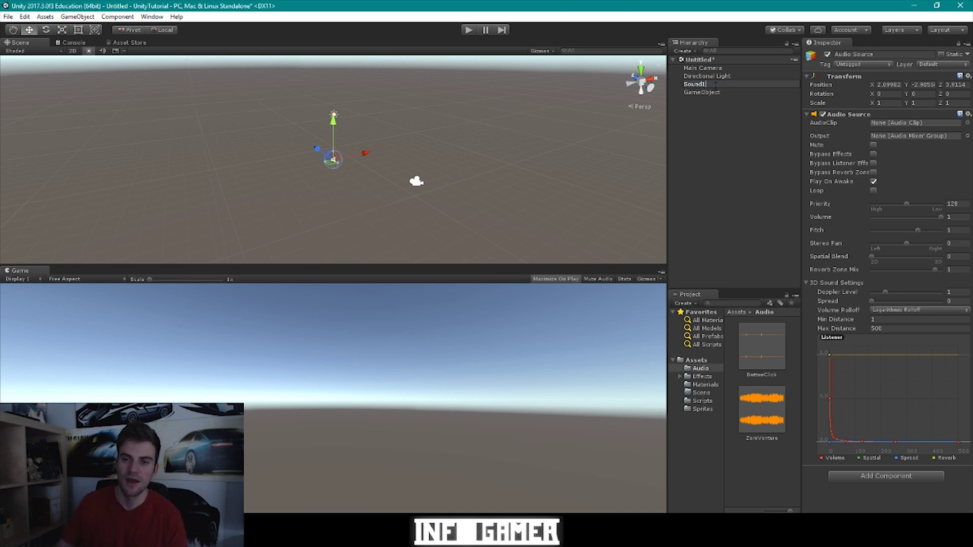
Rename the GameObject below Sound1 to Sound2.
{"action": "left_click", "coordinate": [702, 93]}
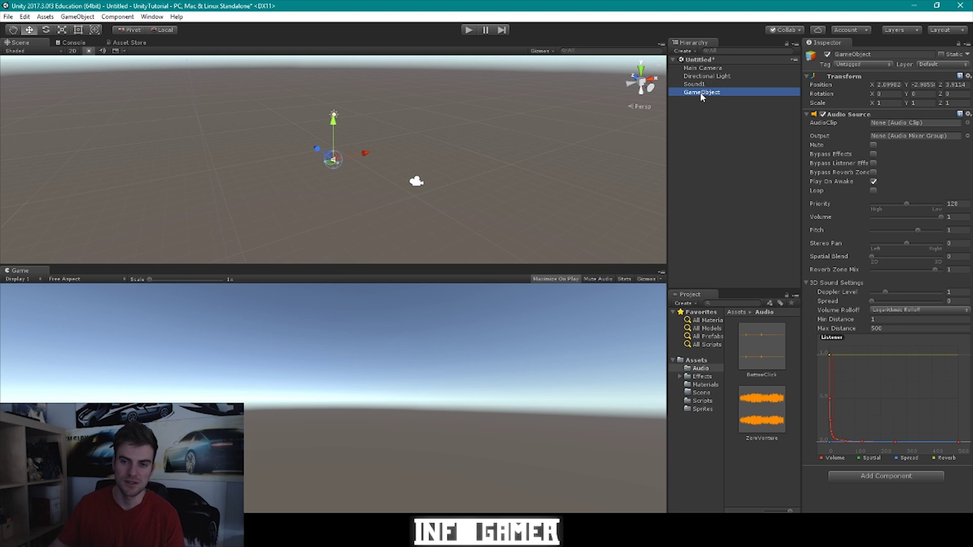
{"action": "left_click", "coordinate": [702, 93]}
{"action": "type", "text": "Sound2"}
{"action": "key", "text": "Return"}
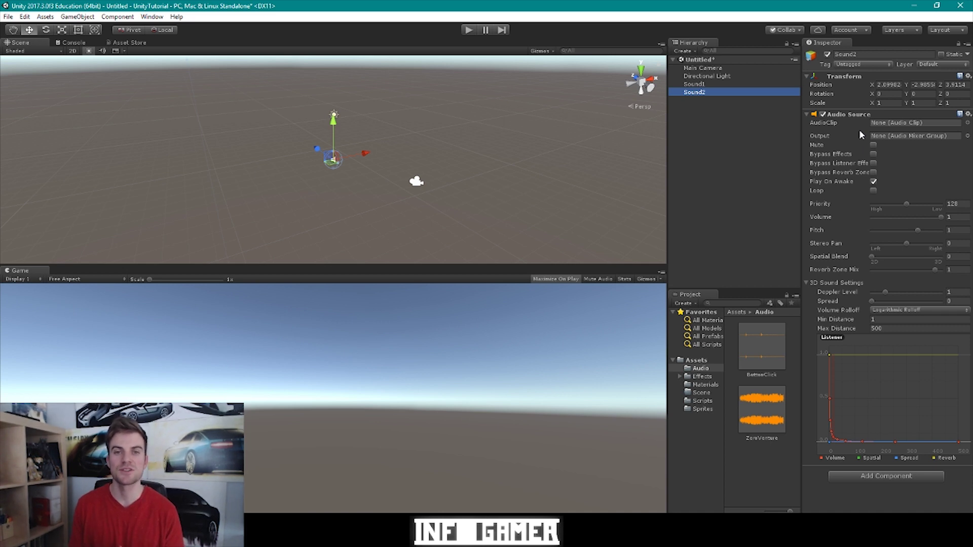
Inspect ButtonClick's import settings: Decompress On Load, Vorbis, 44100 Hz stereo.
{"action": "mouse_move", "coordinate": [844, 137]}
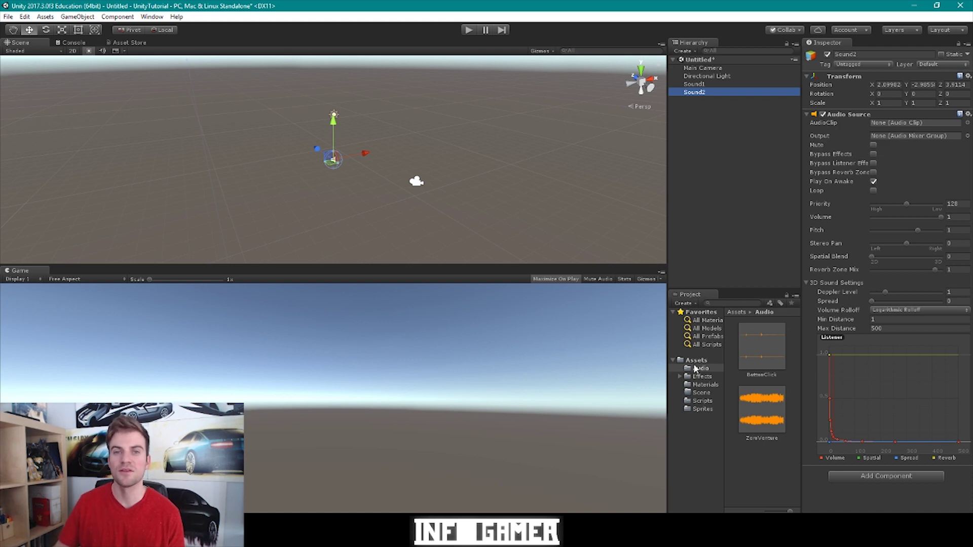
{"action": "left_click", "coordinate": [761, 352]}
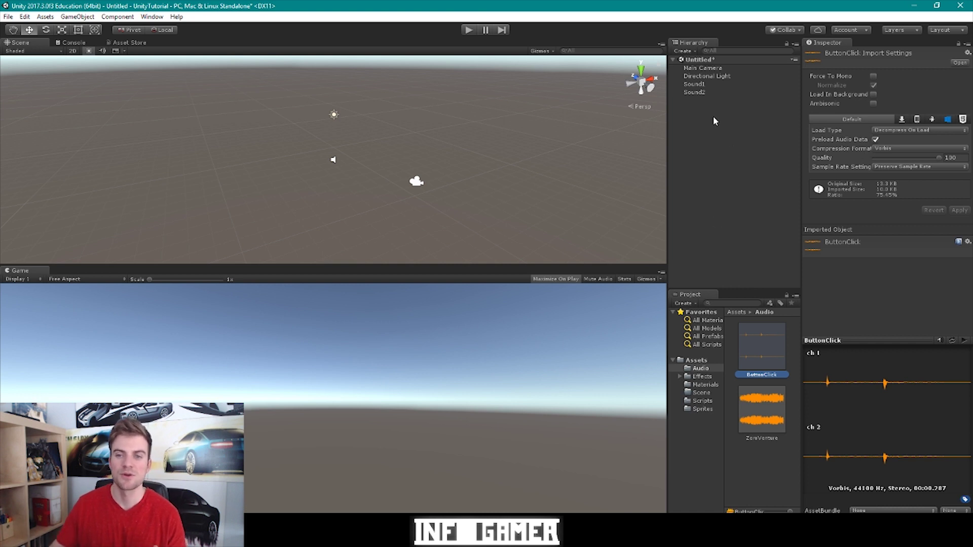
Assign ButtonClick to Sound1's AudioClip and ZenVenture to Sound2's AudioClip.
{"action": "left_click", "coordinate": [702, 84]}
{"action": "left_click_drag", "start_coordinate": [759, 355], "coordinate": [879, 124]}
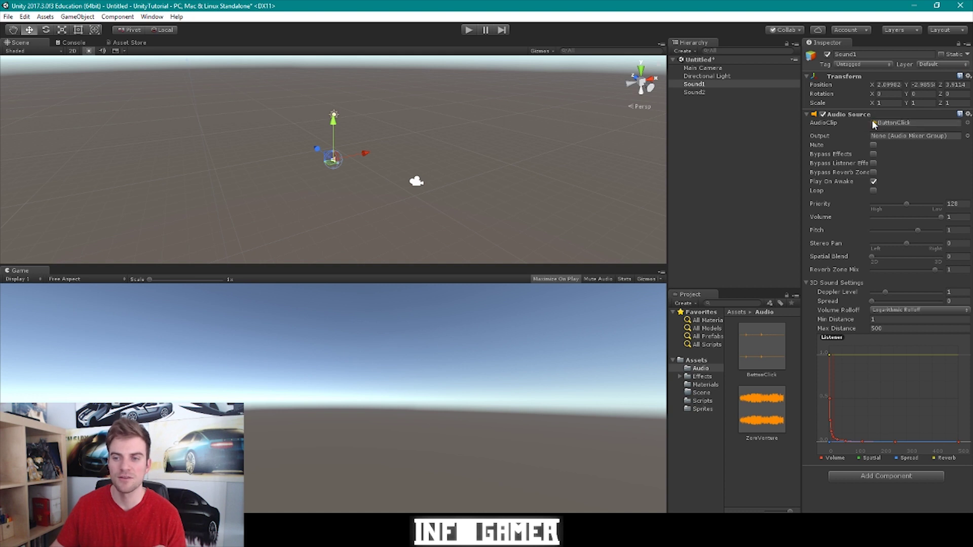
{"action": "left_click", "coordinate": [690, 93]}
{"action": "left_click_drag", "start_coordinate": [756, 409], "coordinate": [876, 125]}
{"action": "left_click", "coordinate": [701, 93]}
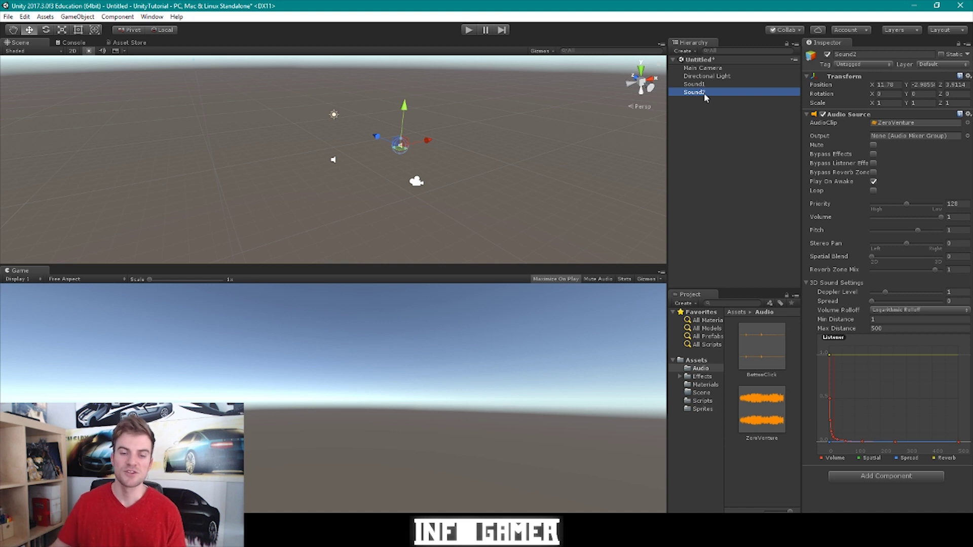
{"action": "left_click", "coordinate": [410, 182]}
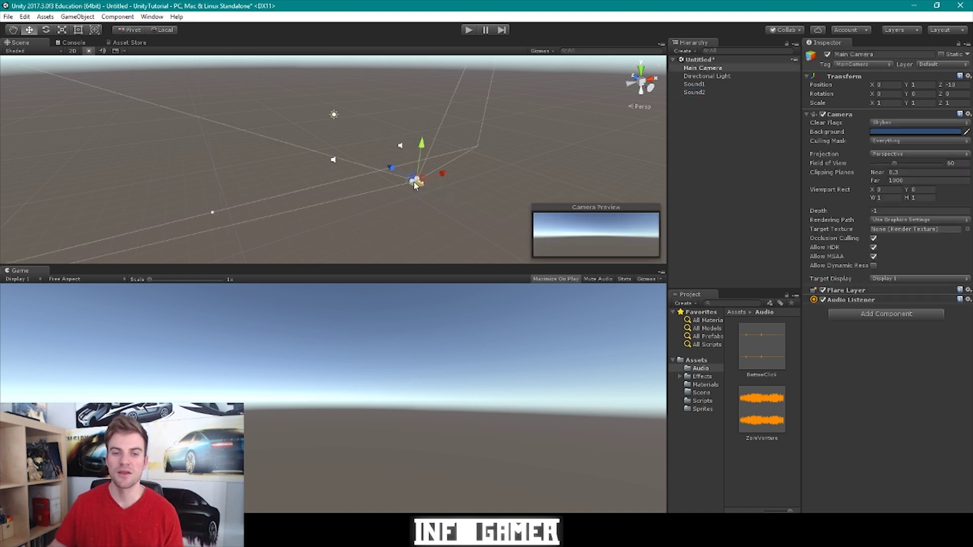
Move Sound2 along the X axis to about 11.99, away from Sound1.
{"action": "left_click", "coordinate": [333, 160]}
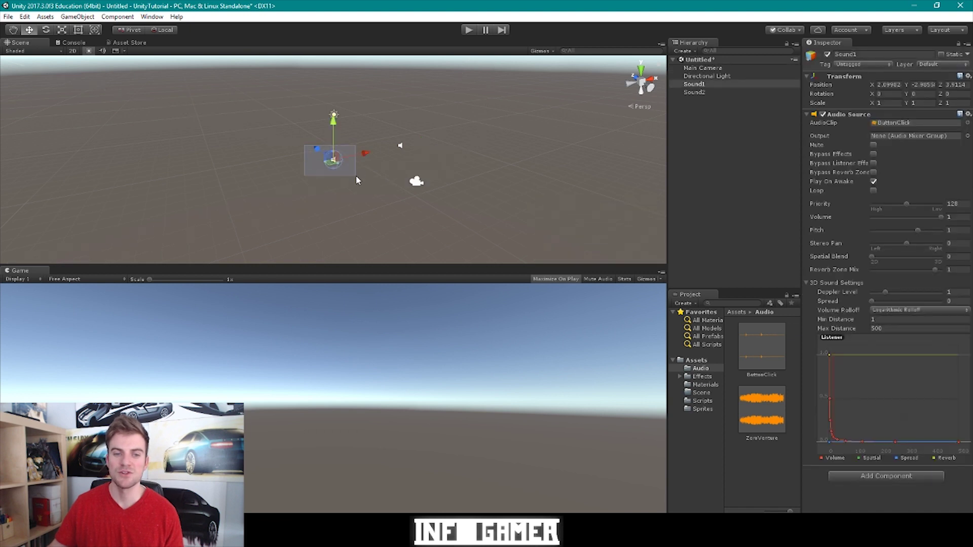
{"action": "left_click", "coordinate": [400, 145]}
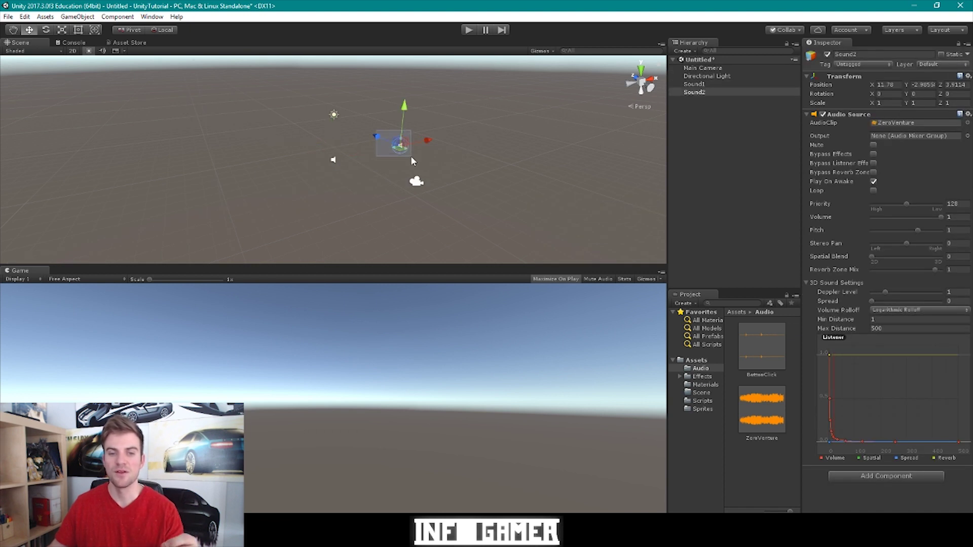
{"action": "left_click_drag", "start_coordinate": [311, 147], "coordinate": [345, 172]}
{"action": "left_click_drag", "start_coordinate": [378, 131], "coordinate": [417, 151]}
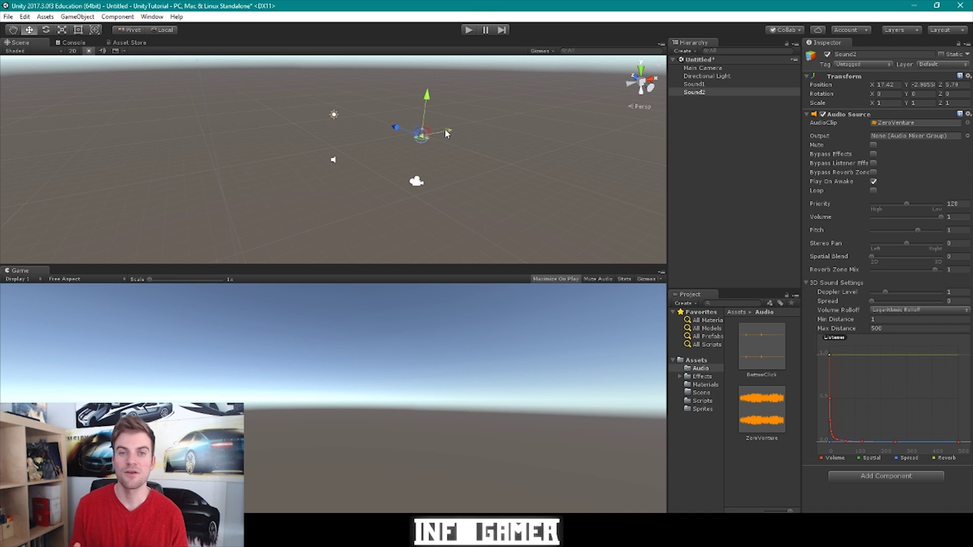
{"action": "left_click_drag", "start_coordinate": [445, 128], "coordinate": [408, 114]}
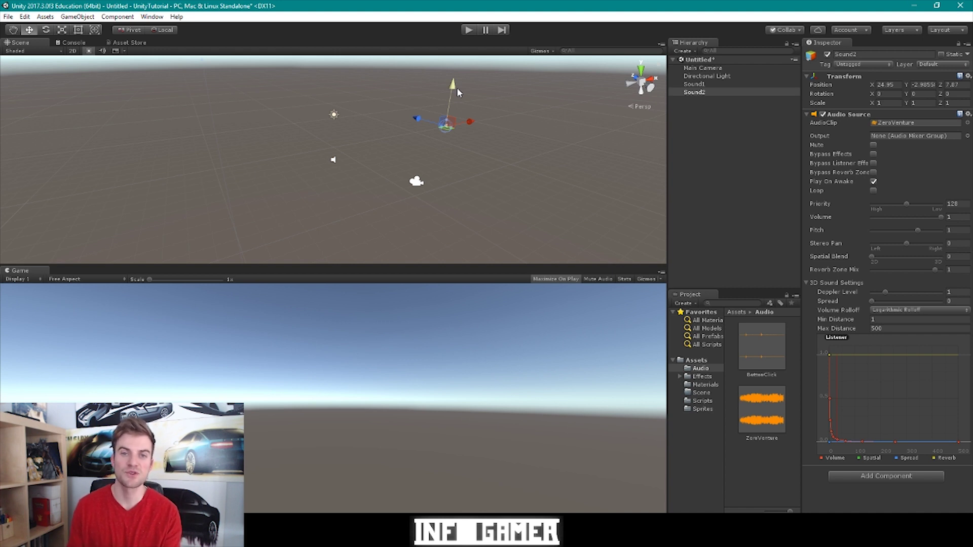
{"action": "left_click_drag", "start_coordinate": [457, 87], "coordinate": [456, 195], "text": "alt"}
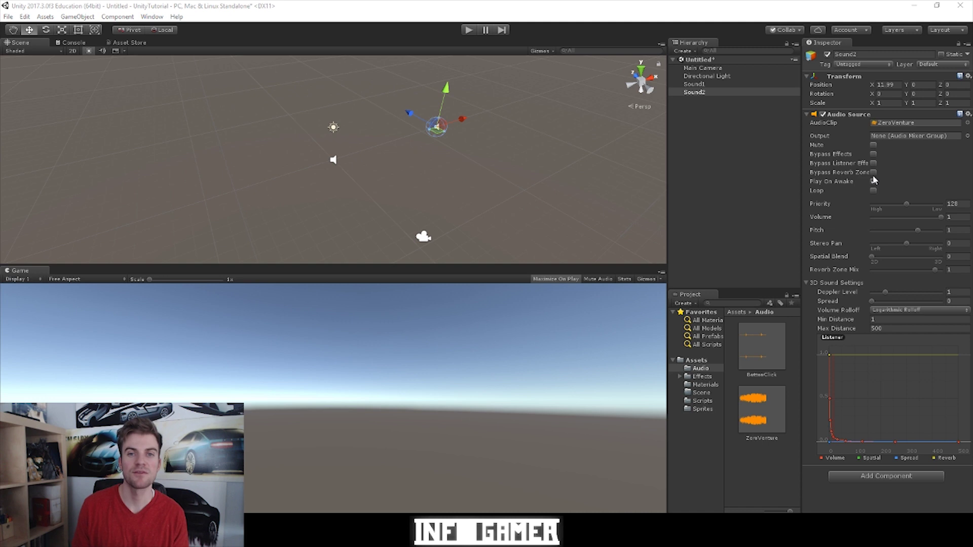
Adjust Sound2's Play On Awake setting, compare with Sound1, and run the scene in Play mode.
{"action": "left_click", "coordinate": [873, 181]}
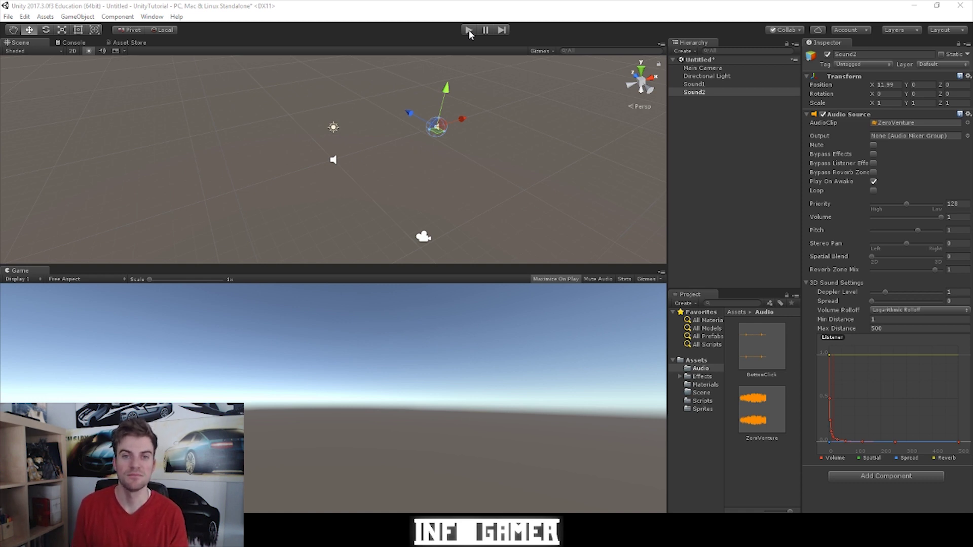
{"action": "left_click", "coordinate": [694, 84]}
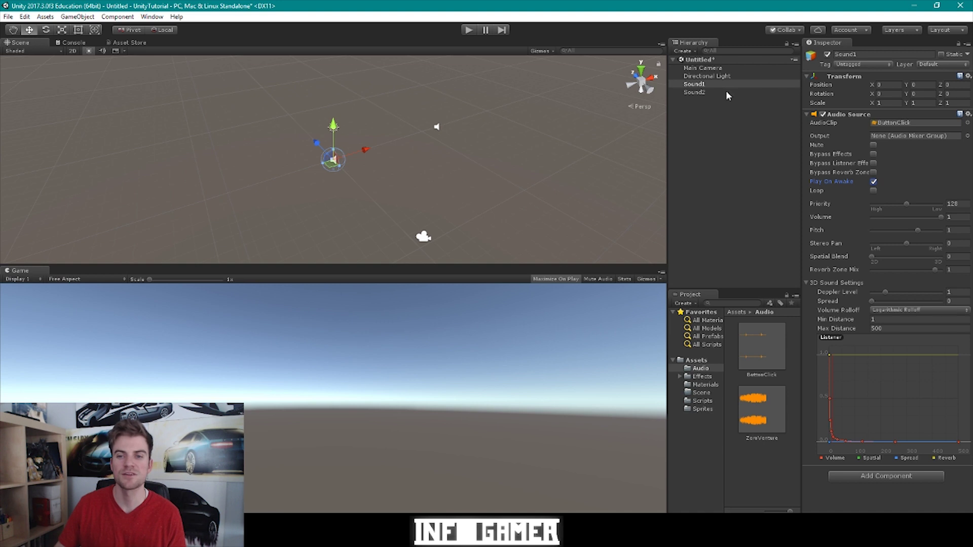
{"action": "left_click", "coordinate": [696, 93]}
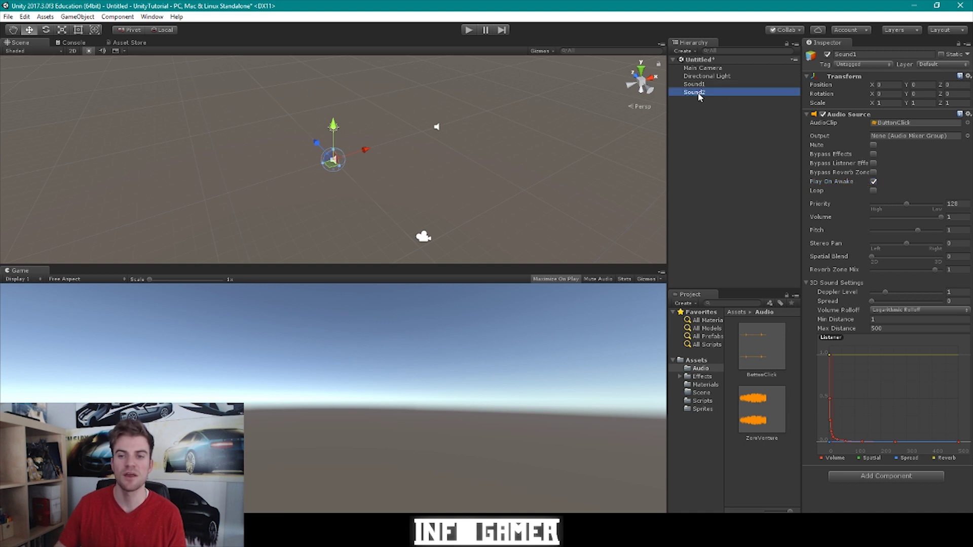
{"action": "left_click", "coordinate": [873, 182]}
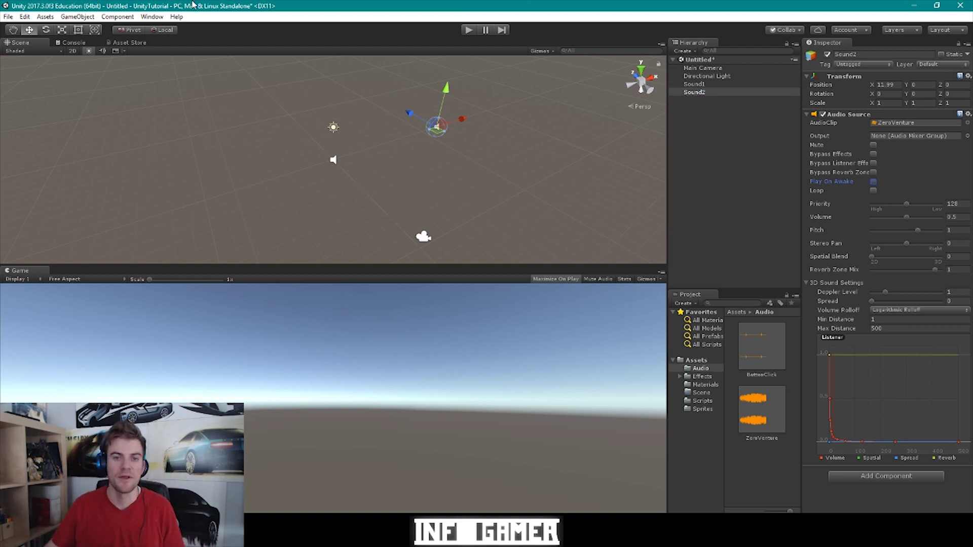
{"action": "left_click", "coordinate": [462, 30]}
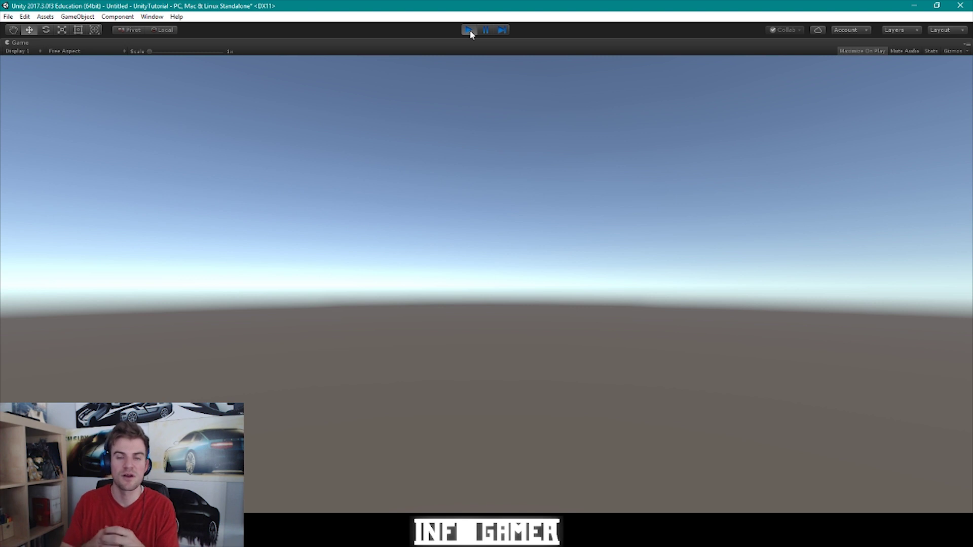
Disable Play On Awake on Sound1, then run and stop Play mode to hear only Sound2.
{"action": "left_click", "coordinate": [470, 29]}
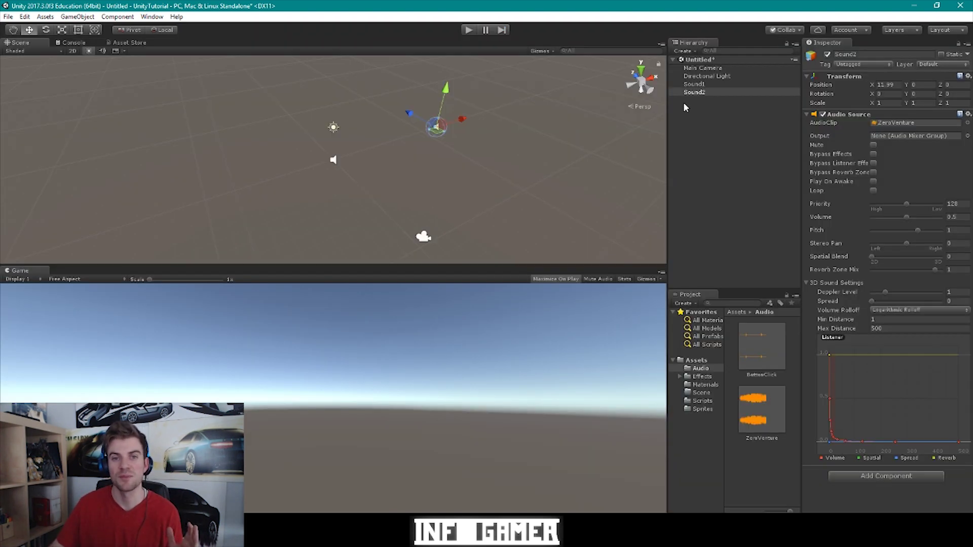
{"action": "left_click", "coordinate": [693, 92]}
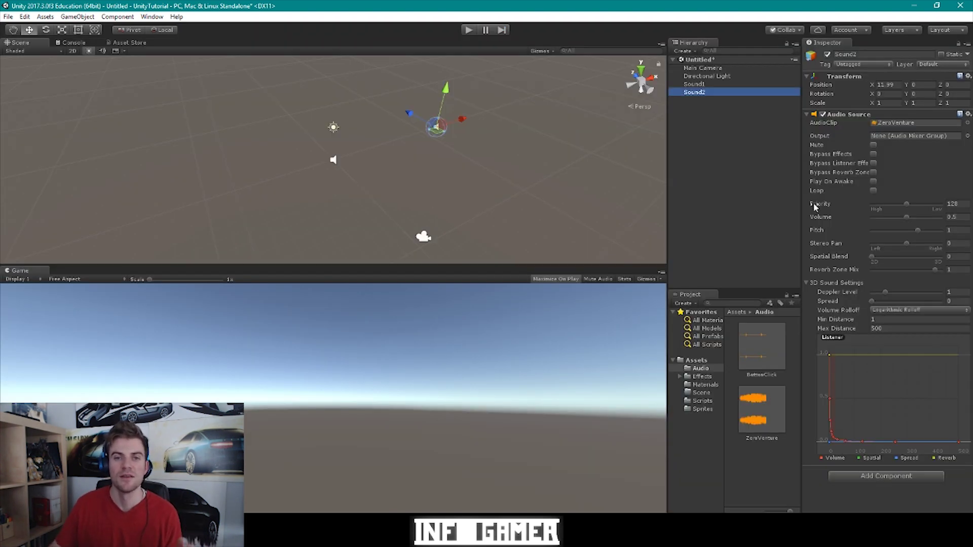
{"action": "left_click", "coordinate": [706, 85]}
{"action": "left_click", "coordinate": [873, 182]}
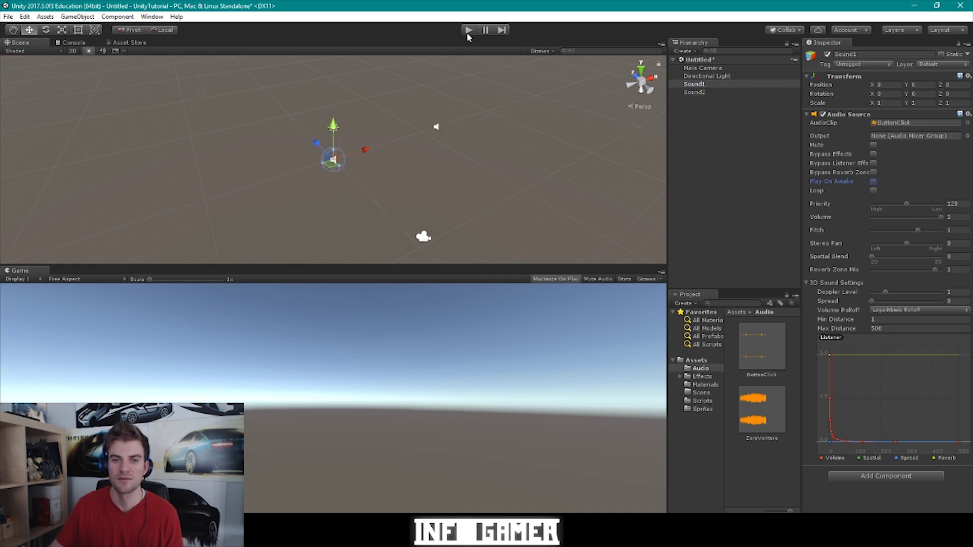
{"action": "left_click", "coordinate": [468, 31]}
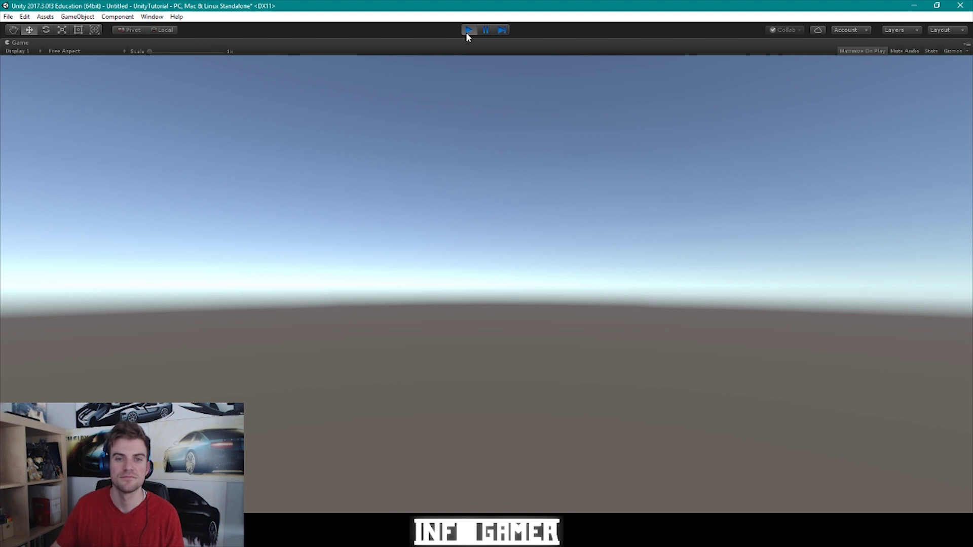
{"action": "left_click", "coordinate": [468, 31]}
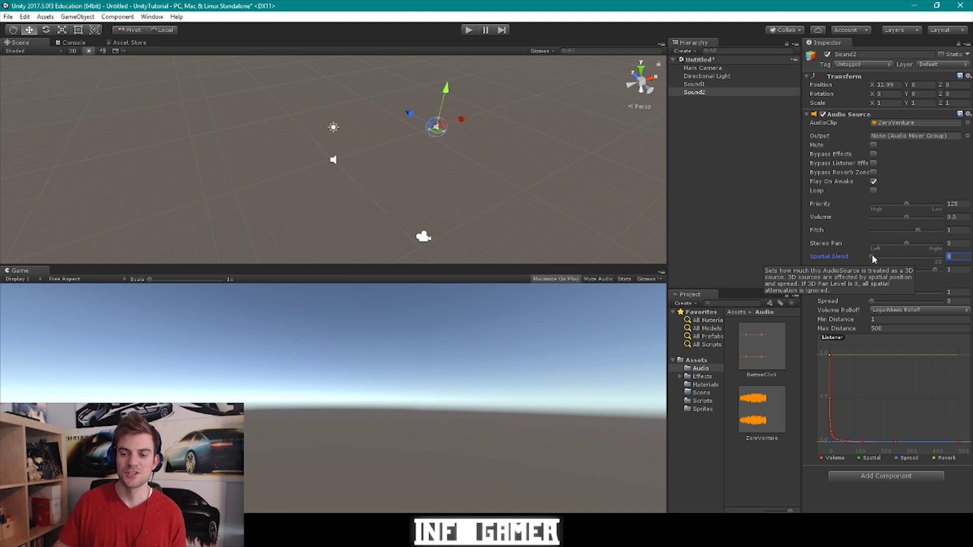
Set Sound2's Spatial Blend to 1 (fully 3D) and enter Play mode.
{"action": "left_click_drag", "start_coordinate": [871, 255], "coordinate": [965, 253]}
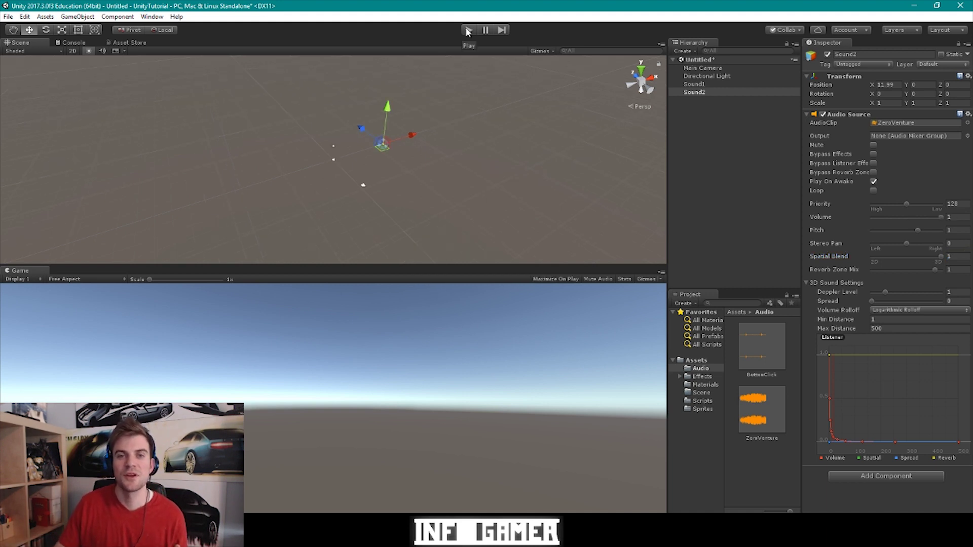
{"action": "left_click", "coordinate": [468, 30]}
{"action": "left_click", "coordinate": [461, 29]}
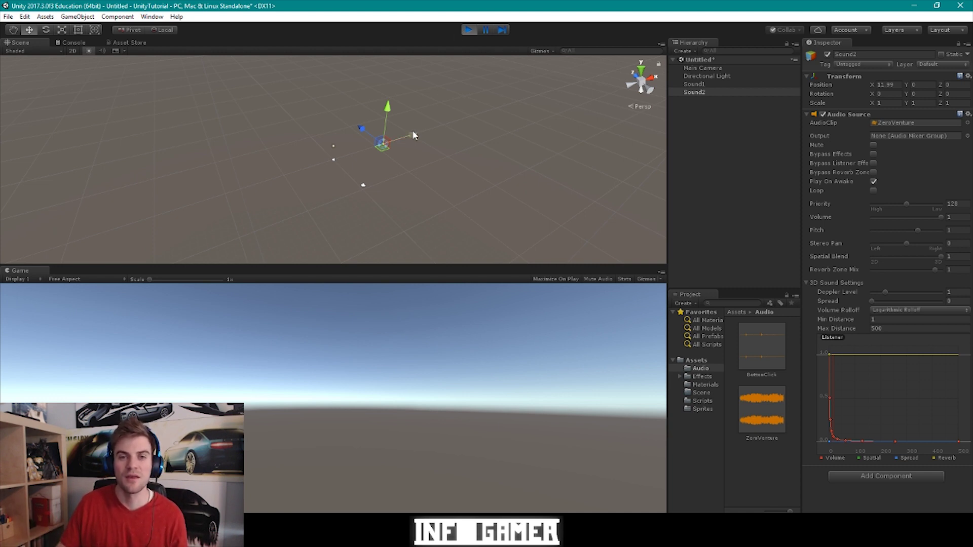
Move Sound2 back and forth along the X axis to hear the 3D falloff, then stop Play mode.
{"action": "left_click_drag", "start_coordinate": [413, 134], "coordinate": [480, 113]}
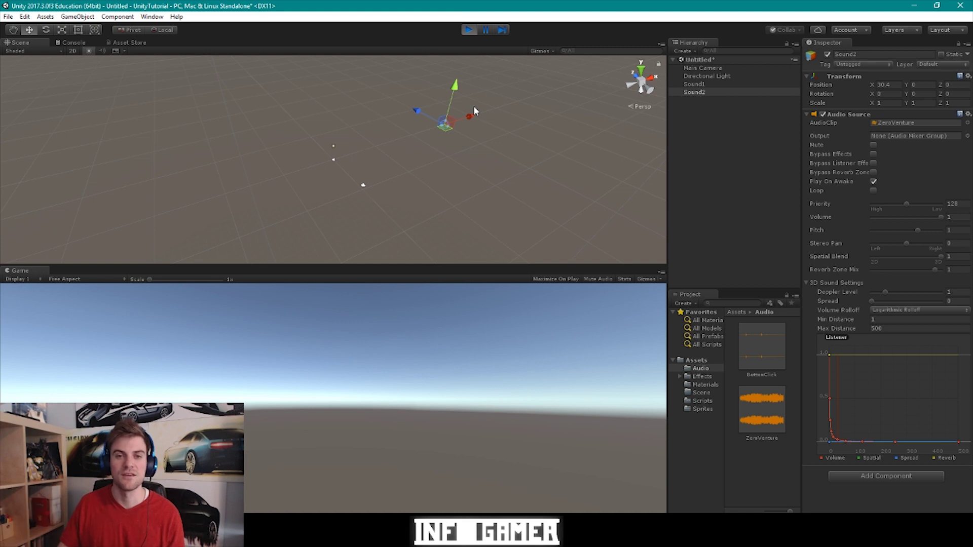
{"action": "left_click_drag", "start_coordinate": [469, 115], "coordinate": [712, 33]}
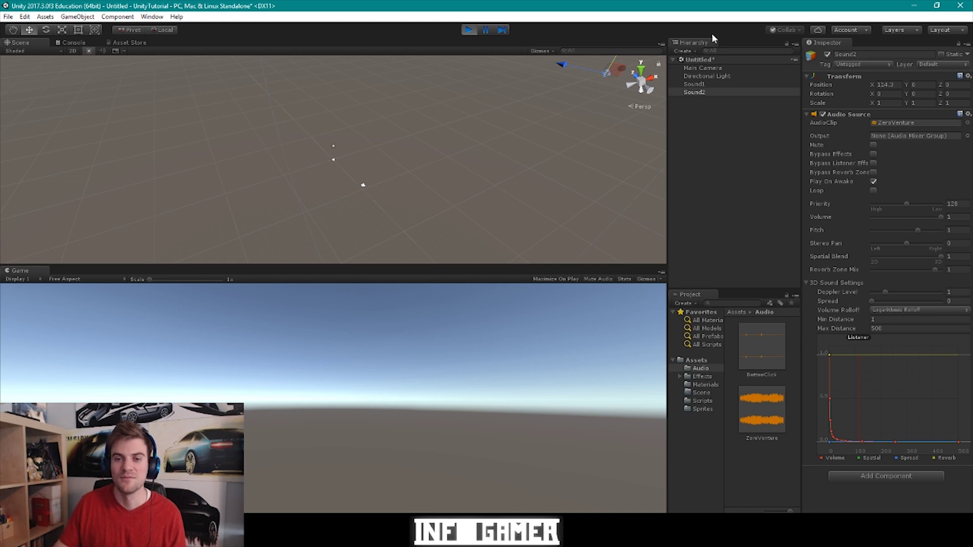
{"action": "left_click_drag", "start_coordinate": [567, 138], "coordinate": [240, 136], "text": "alt"}
{"action": "middle_click_drag", "start_coordinate": [241, 136], "coordinate": [456, 160]}
{"action": "left_click_drag", "start_coordinate": [433, 168], "coordinate": [355, 178]}
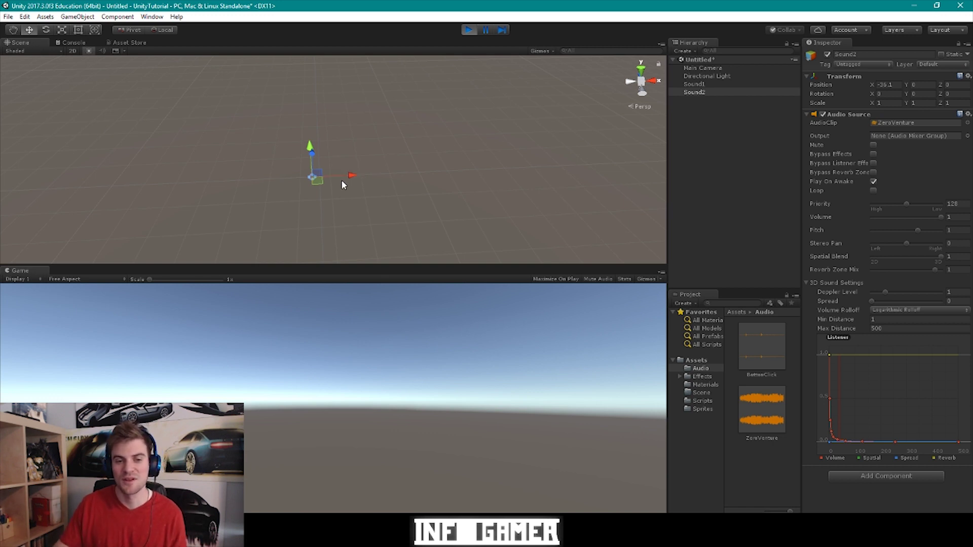
{"action": "left_click_drag", "start_coordinate": [353, 177], "coordinate": [410, 158]}
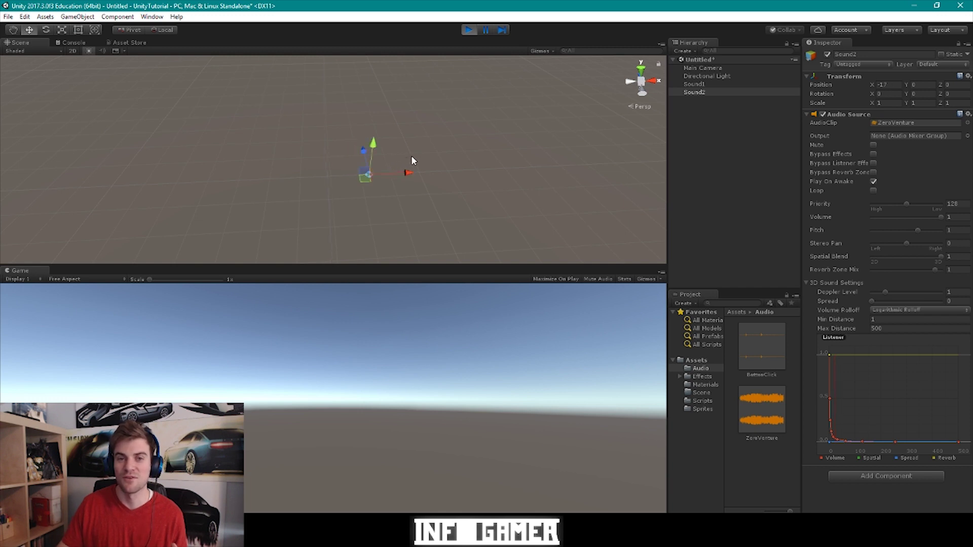
{"action": "left_click", "coordinate": [472, 30]}
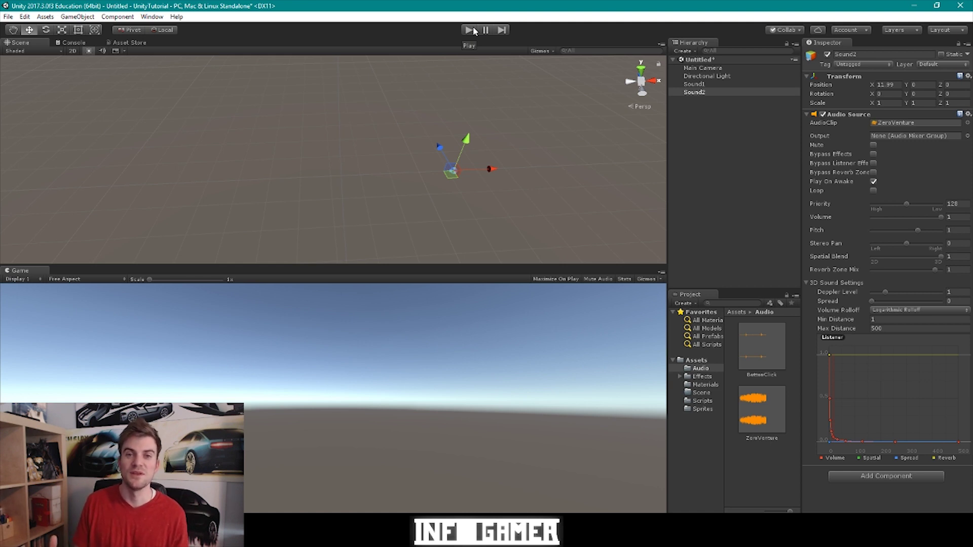
{"action": "left_click", "coordinate": [715, 182]}
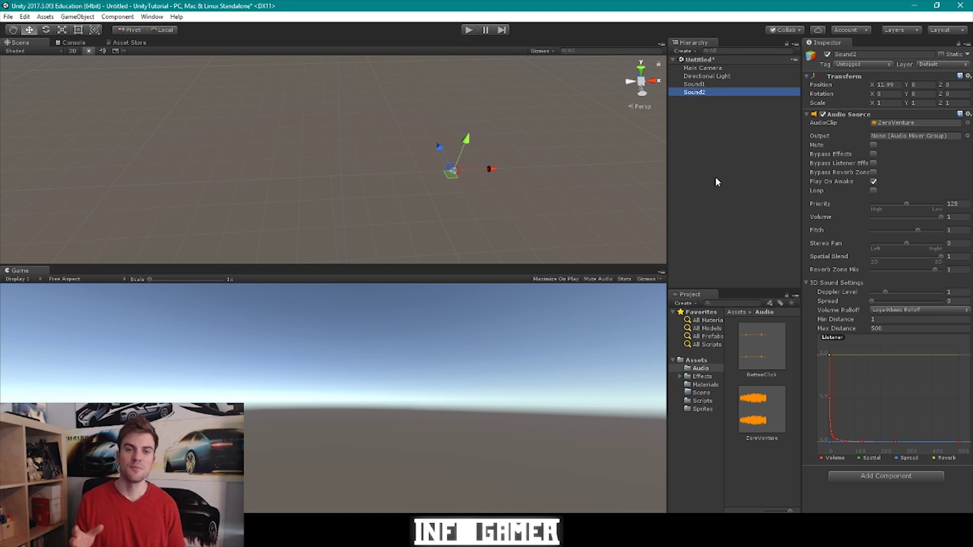